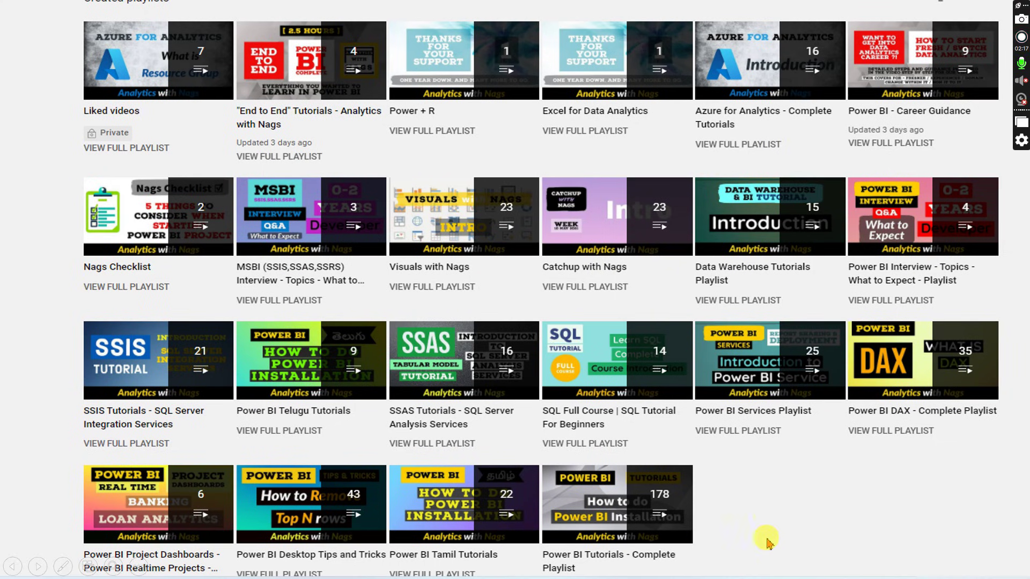
Exit the slideshow and select the table visual on Page 3 of the Power BI report
{"action": "key", "text": "Escape"}
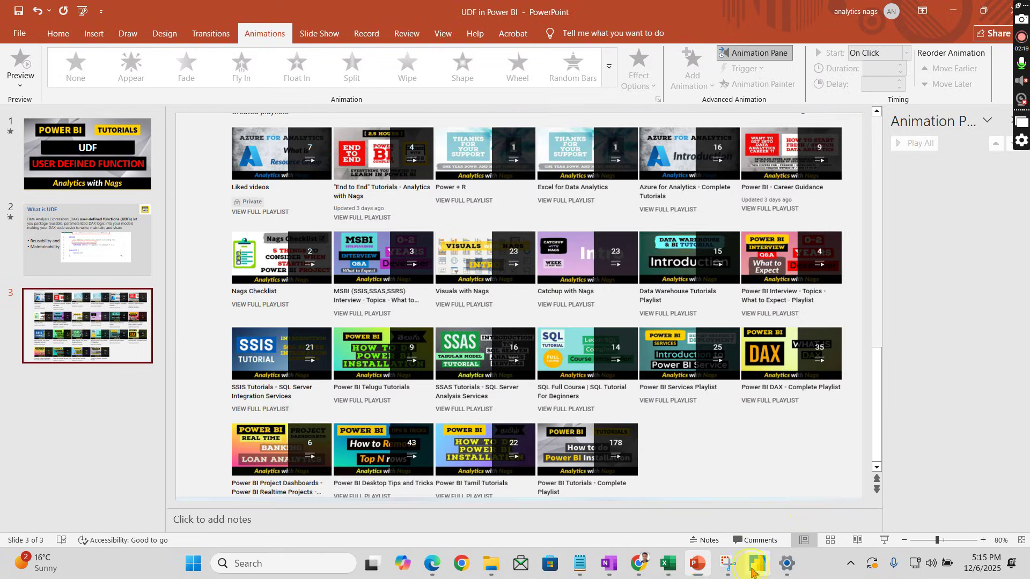
{"action": "left_click", "coordinate": [753, 572]}
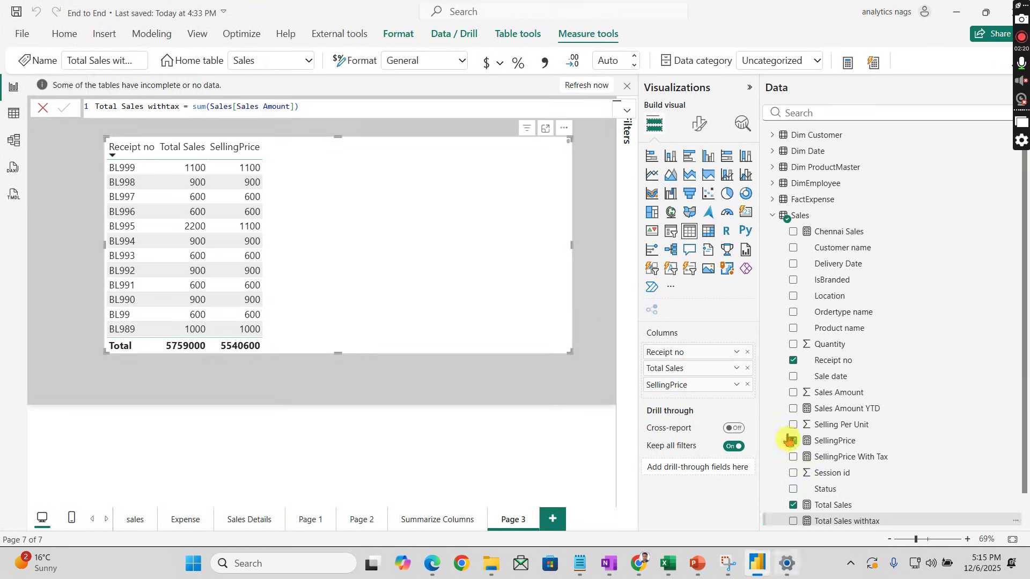
{"action": "left_click", "coordinate": [456, 384]}
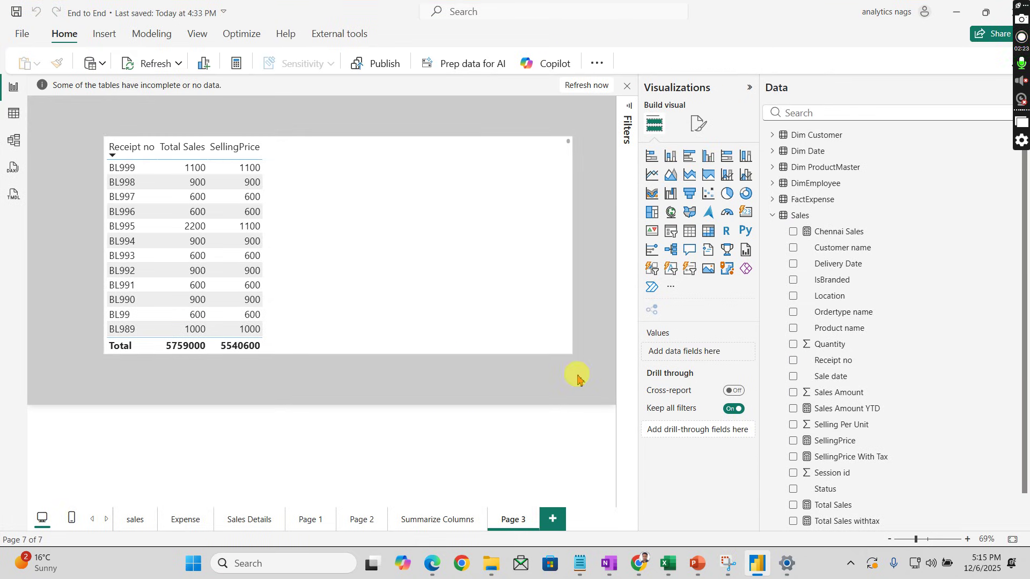
{"action": "left_click", "coordinate": [233, 177]}
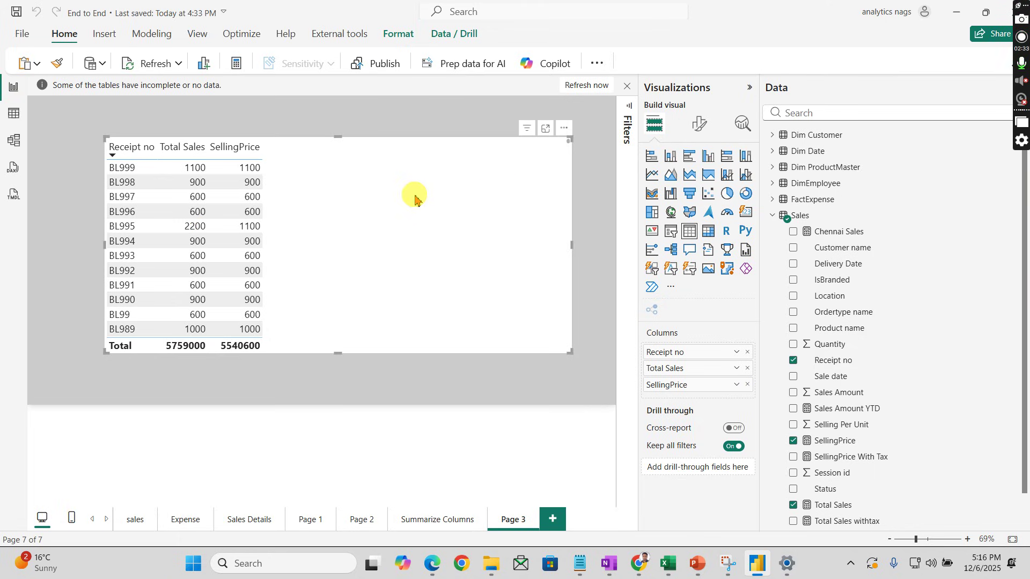
In Model view, select the AddTax function, then collapse the Functions group
{"action": "left_click", "coordinate": [16, 142]}
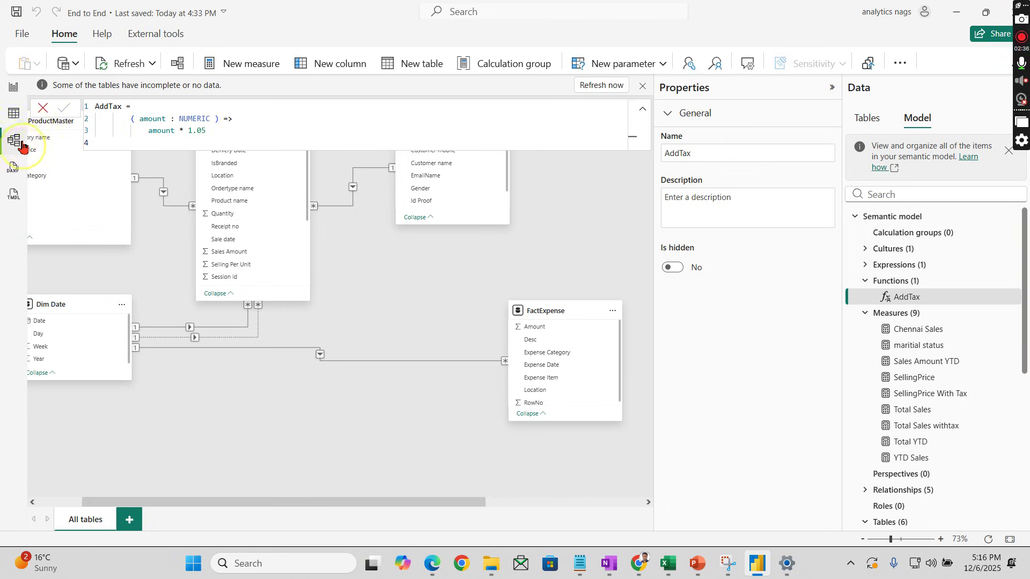
{"action": "left_click", "coordinate": [904, 295]}
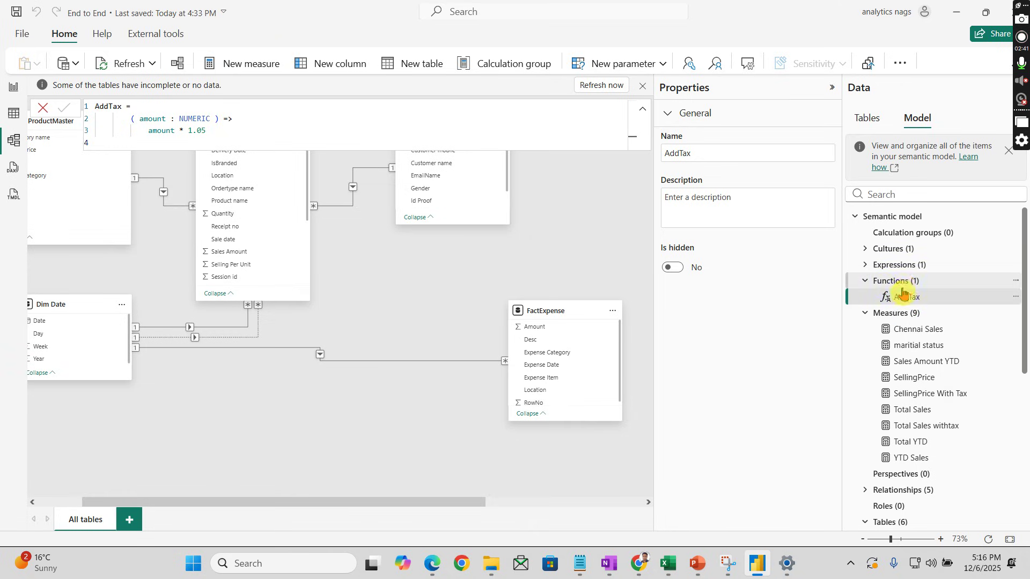
{"action": "right_click", "coordinate": [904, 281]}
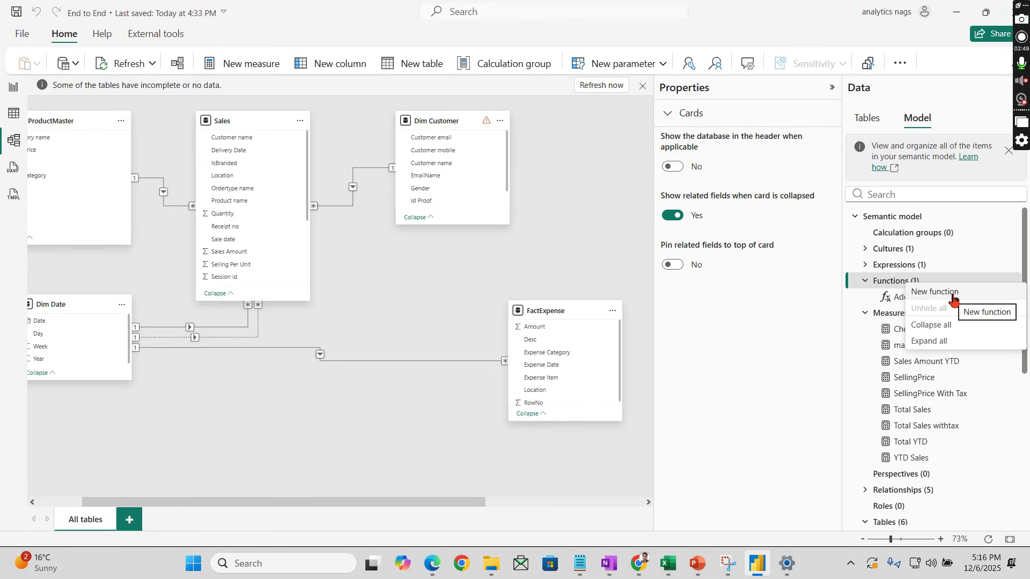
{"action": "left_click", "coordinate": [864, 281]}
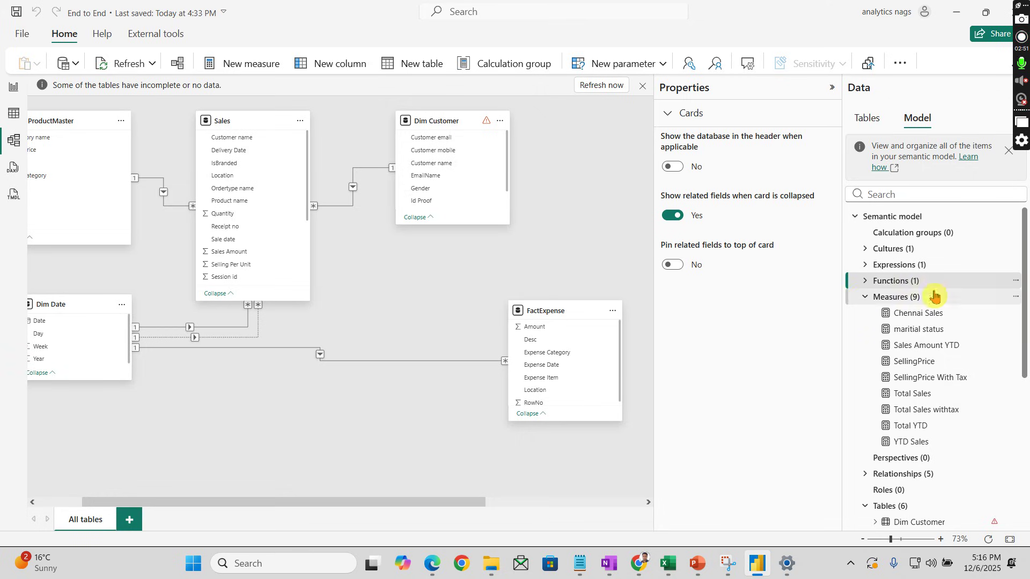
{"action": "left_click", "coordinate": [865, 297]}
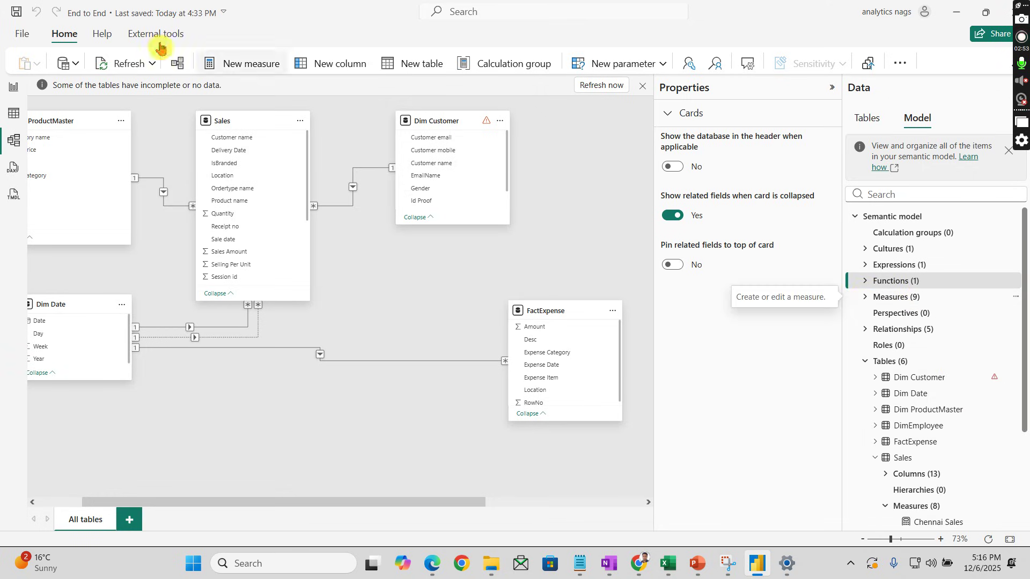
{"action": "left_click", "coordinate": [13, 171]}
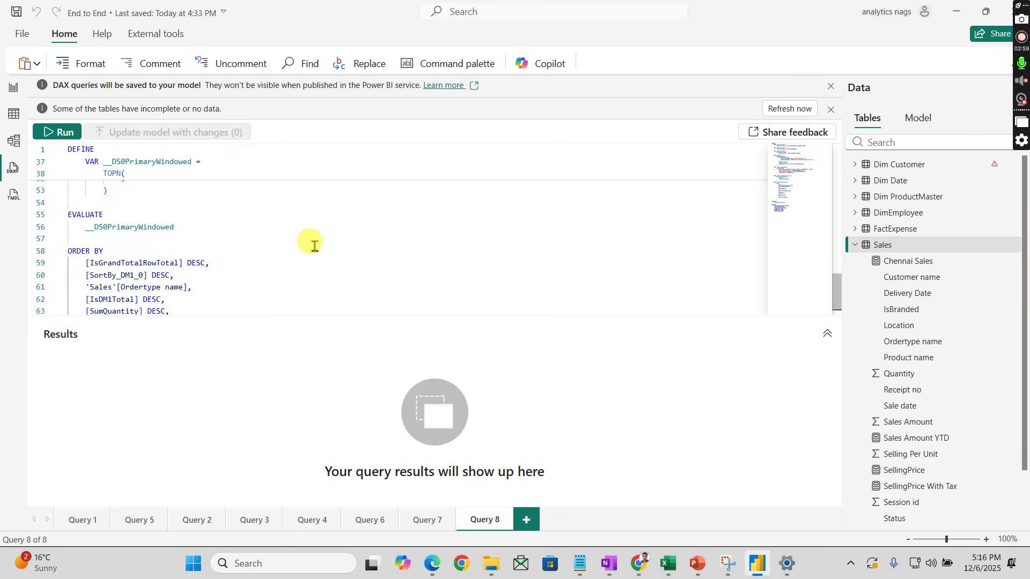
{"action": "left_click", "coordinate": [15, 189]}
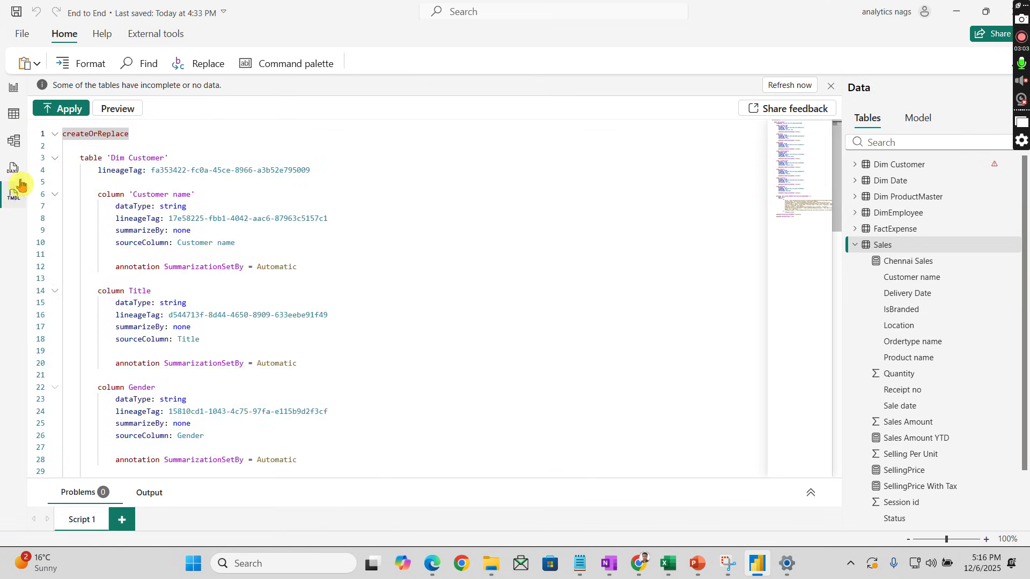
In Model view, expand Functions, open AddTax's definition and select its 1.05 tax rate
{"action": "left_click", "coordinate": [14, 140]}
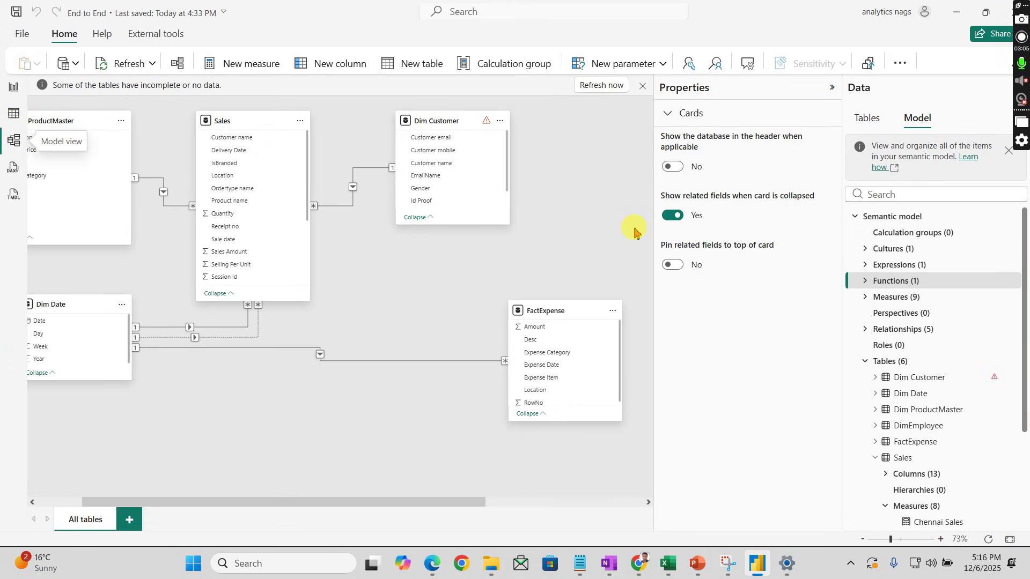
{"action": "left_click", "coordinate": [864, 280]}
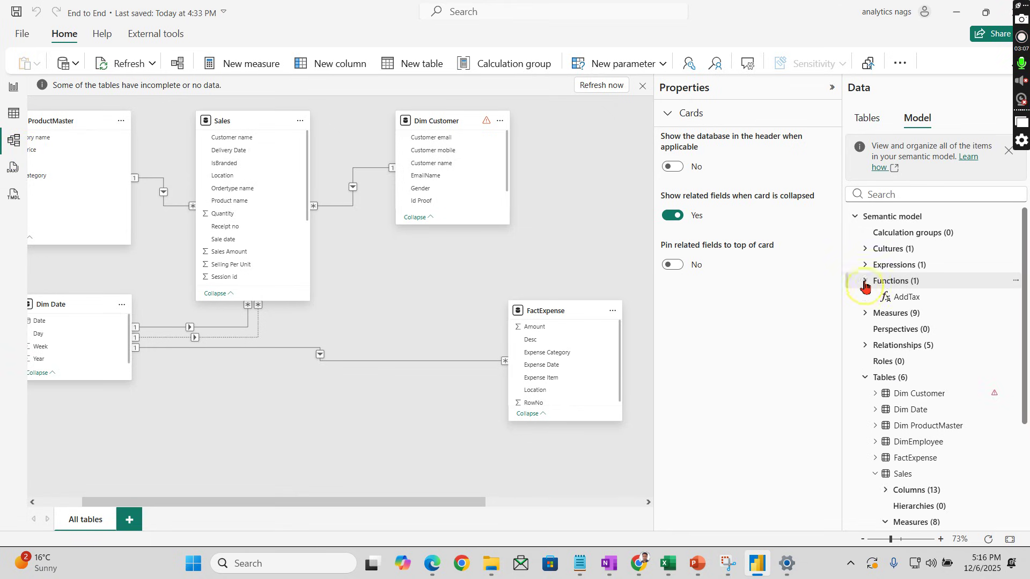
{"action": "right_click", "coordinate": [936, 283]}
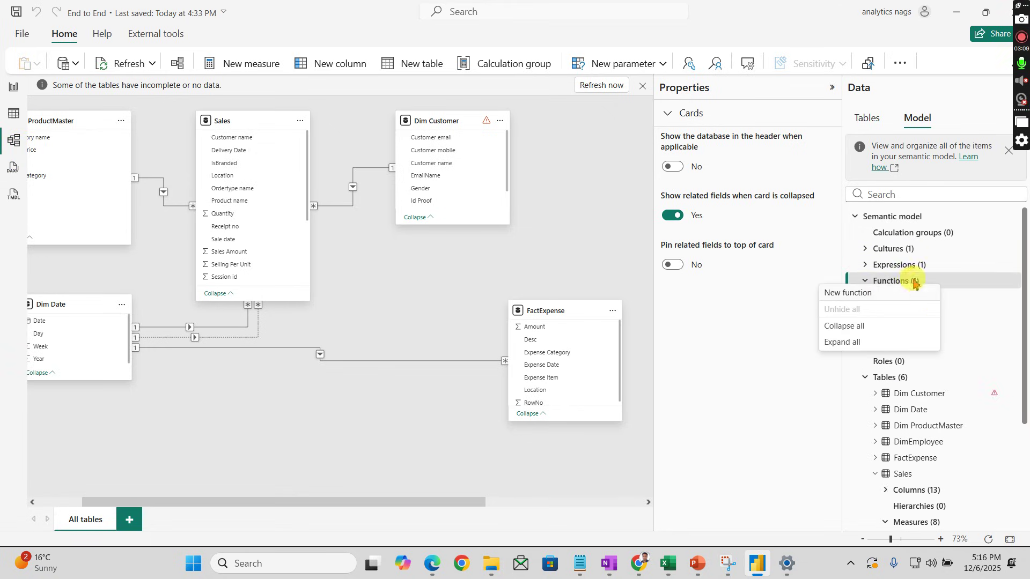
{"action": "key", "text": "Escape"}
{"action": "left_click", "coordinate": [906, 296]}
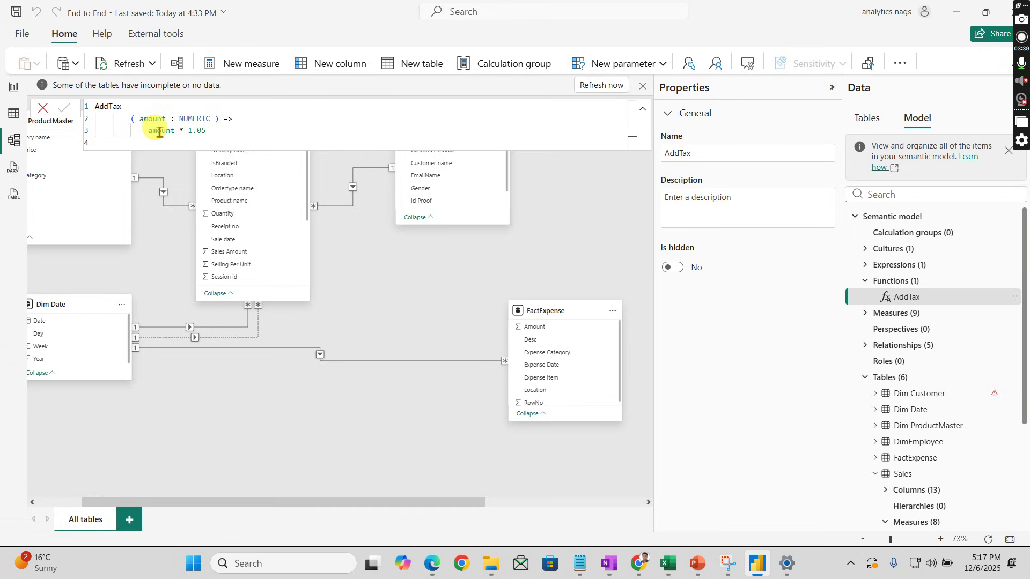
{"action": "double_click", "coordinate": [201, 131]}
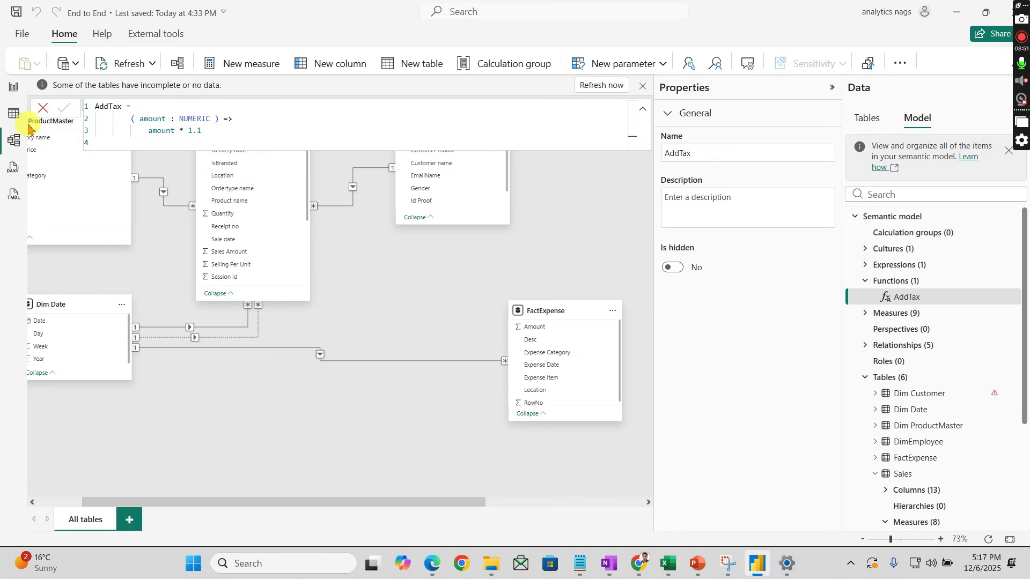
Back in Report view, review the SellingPrice and SellingPrice With Tax measure formulas
{"action": "left_click", "coordinate": [16, 92]}
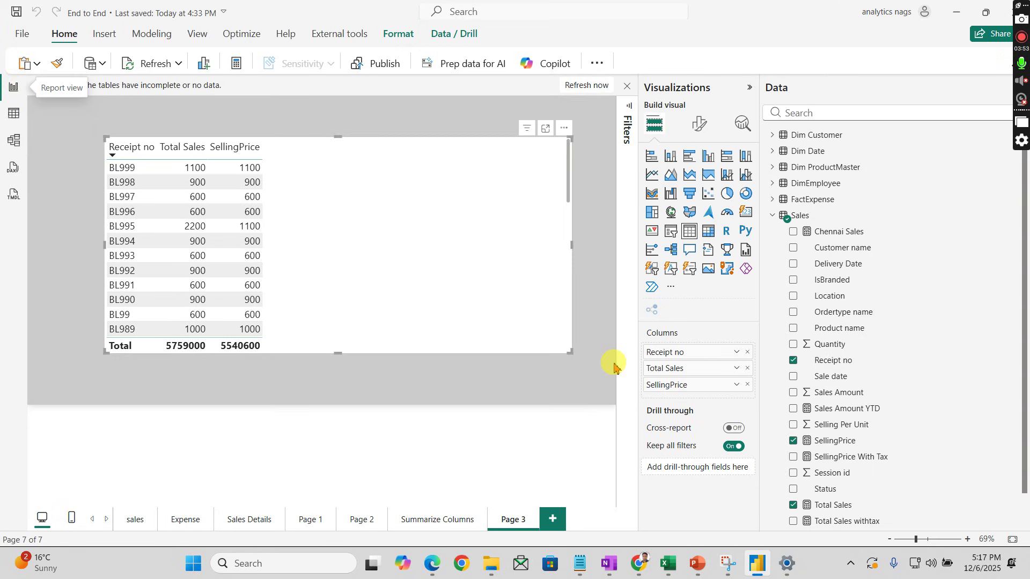
{"action": "left_click", "coordinate": [846, 442]}
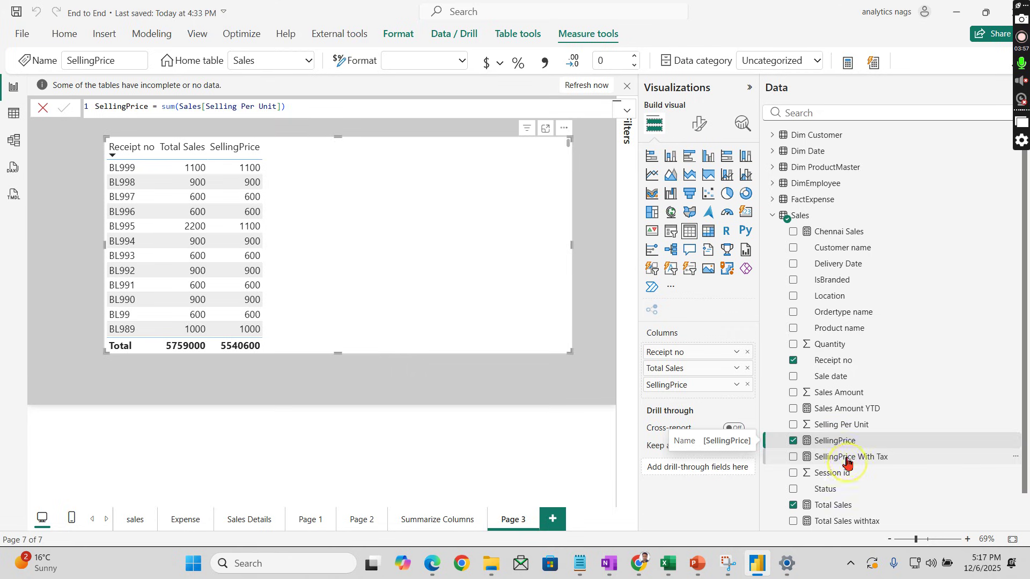
{"action": "left_click", "coordinate": [847, 460]}
{"action": "left_click", "coordinate": [332, 112]}
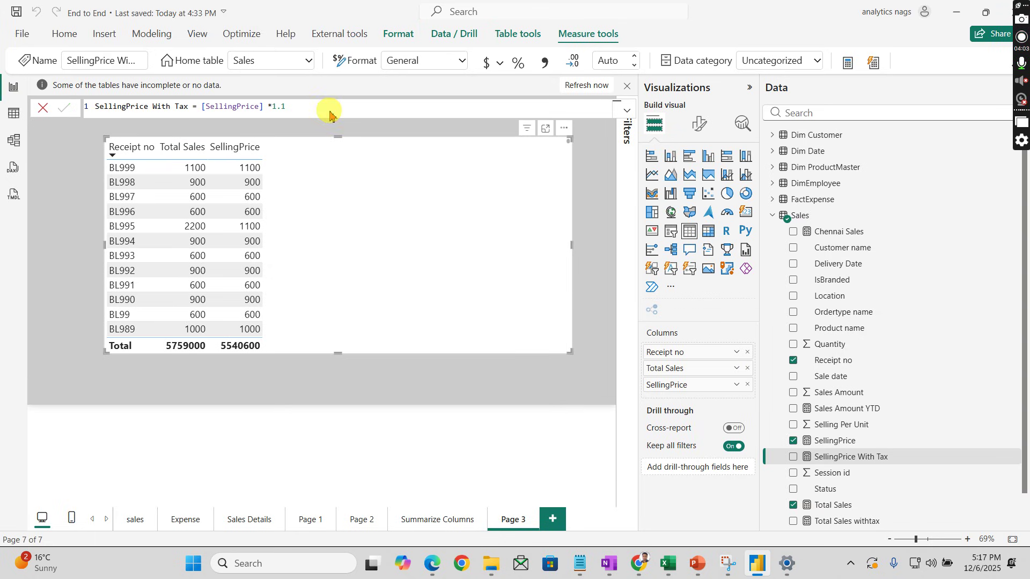
{"action": "left_click", "coordinate": [352, 147]}
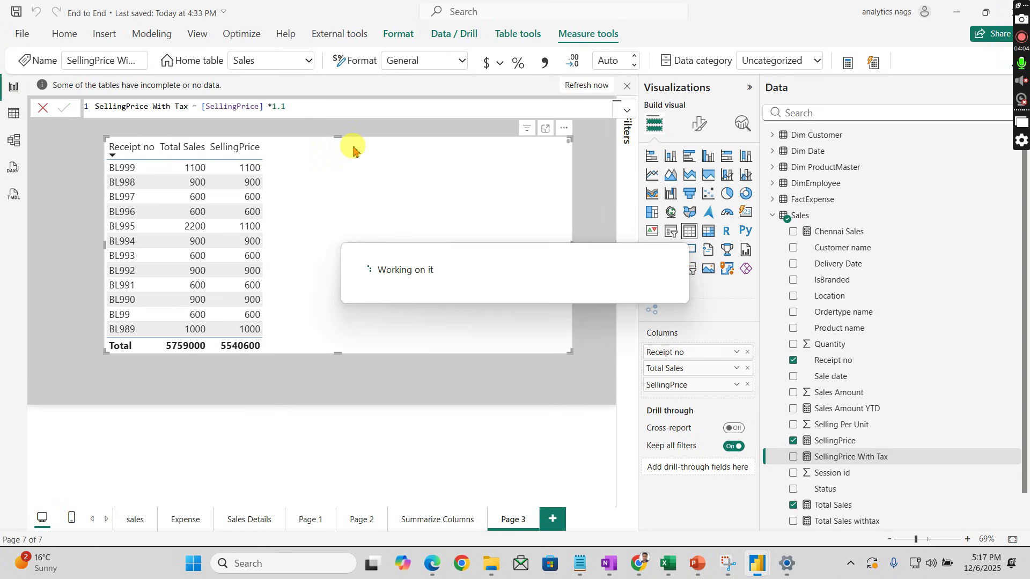
Multiply Total Sales by 1.1, and add SellingPrice With Tax and Total Sales withtax to the table
{"action": "left_click", "coordinate": [844, 510]}
{"action": "left_click", "coordinate": [349, 112]}
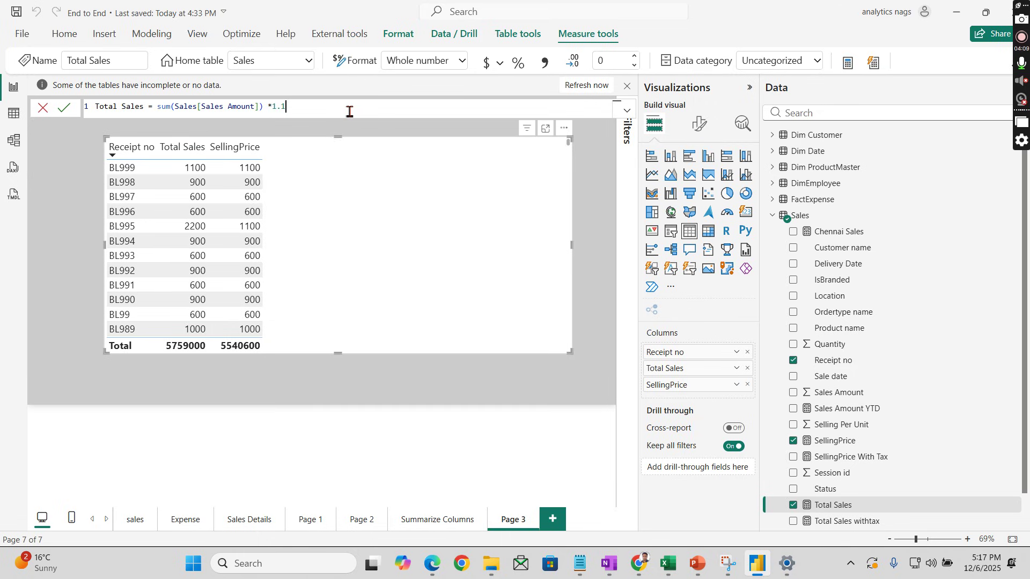
{"action": "key", "text": "Return"}
{"action": "left_click", "coordinate": [793, 457]}
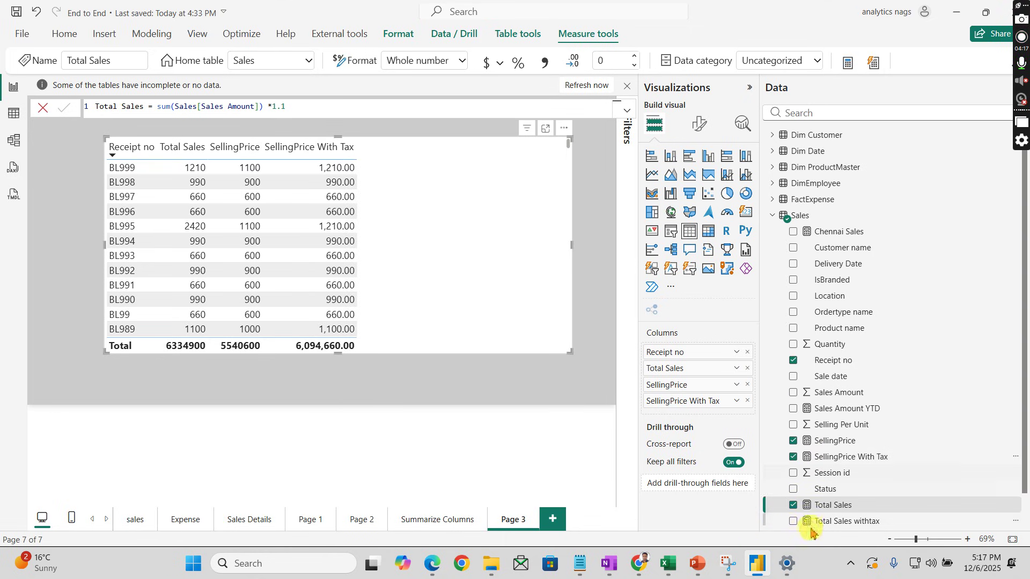
{"action": "left_click", "coordinate": [793, 524]}
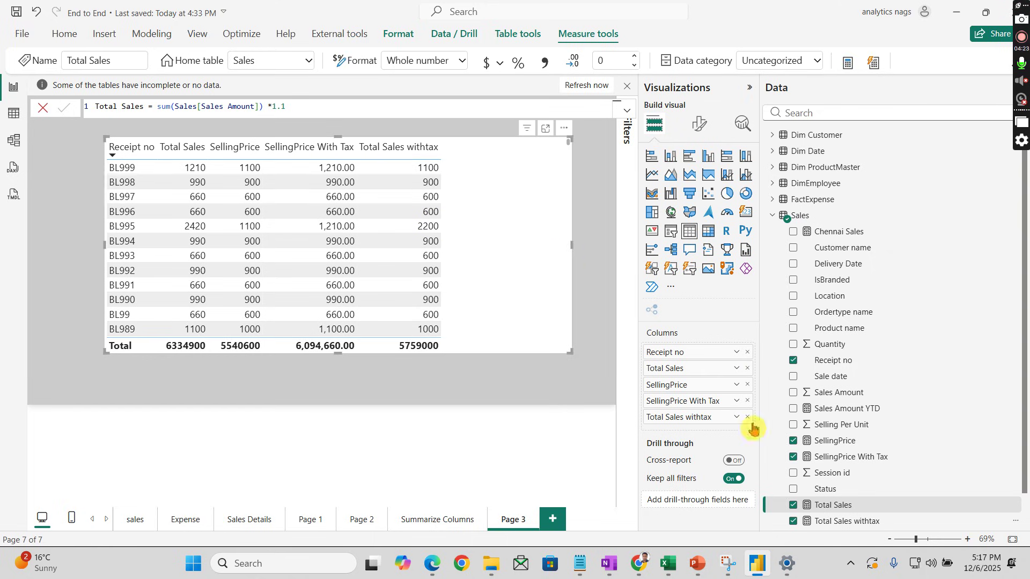
Move Total Sales withtax ahead of SellingPrice With Tax and revert Total Sales to plain sum(Sales[Sales Amount])
{"action": "left_click_drag", "start_coordinate": [695, 424], "coordinate": [697, 400]}
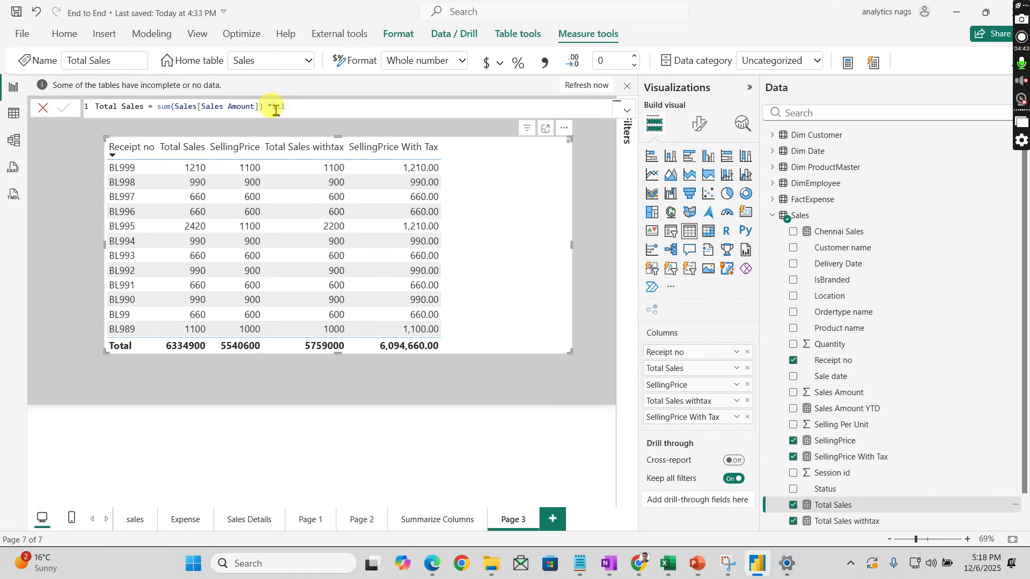
{"action": "left_click_drag", "start_coordinate": [267, 107], "coordinate": [333, 116]}
{"action": "key", "text": "BackSpace"}
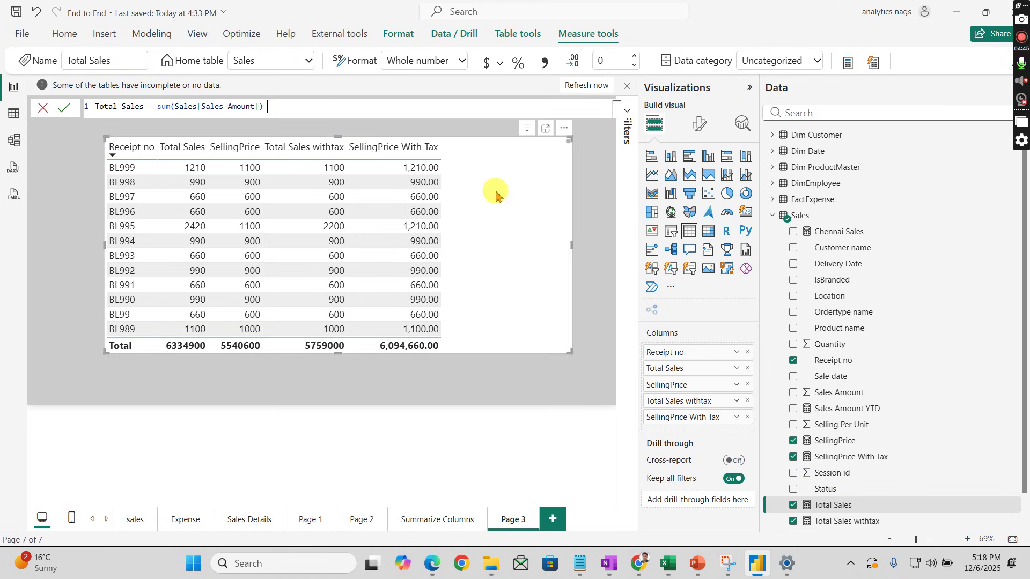
{"action": "key", "text": "Return"}
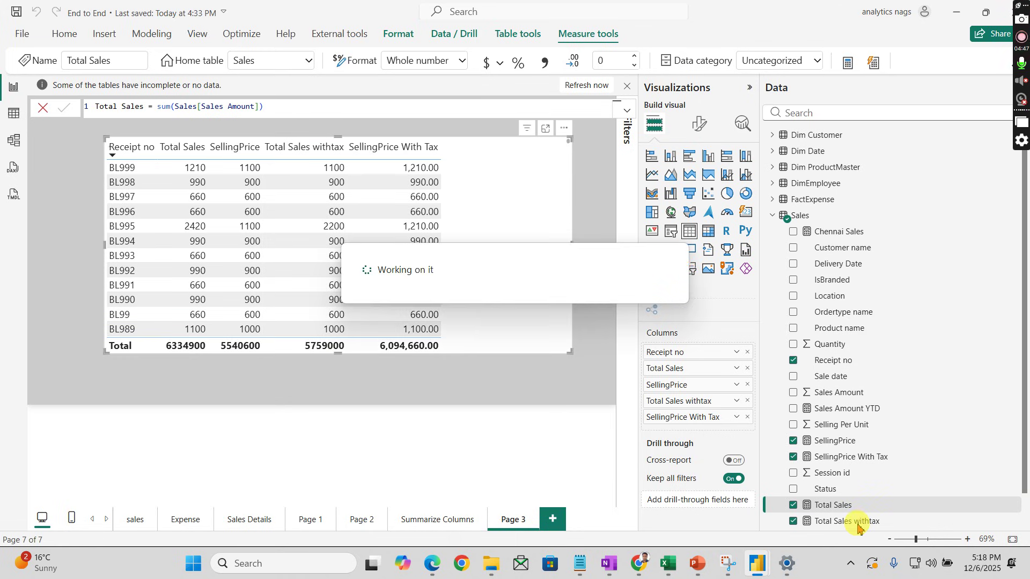
{"action": "left_click", "coordinate": [856, 523]}
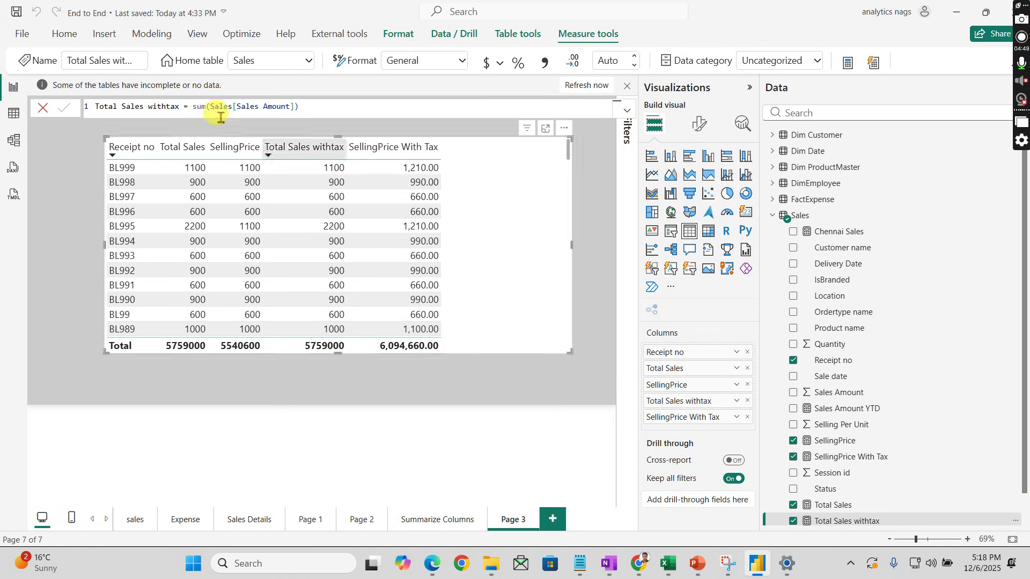
{"action": "left_click", "coordinate": [326, 111]}
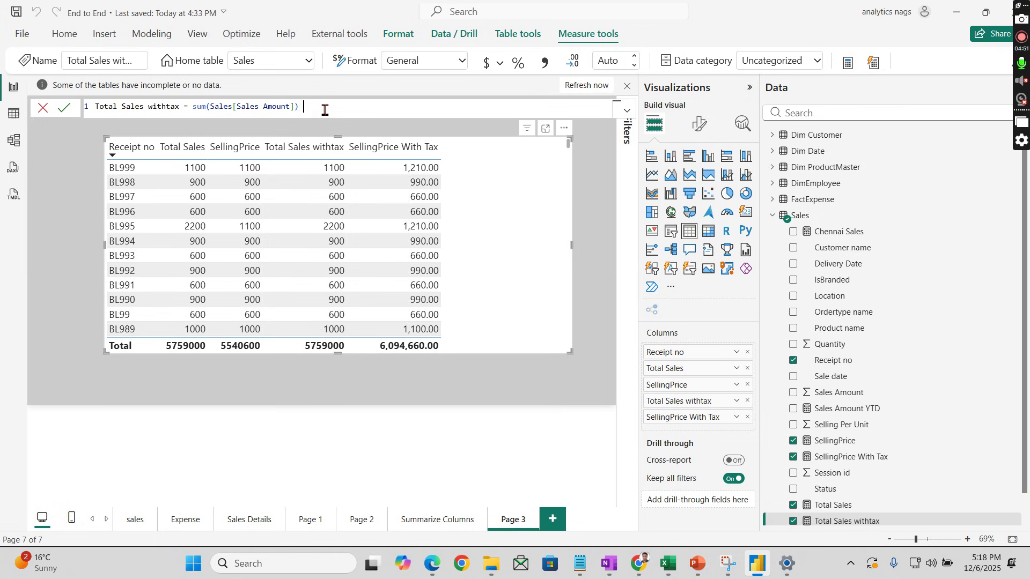
Redefine Total Sales withtax as AddTax(sum(Sales[Sales Amount])) instead of multiplying by 1.1
{"action": "type", "text": "*1.1"}
{"action": "key", "text": "Return"}
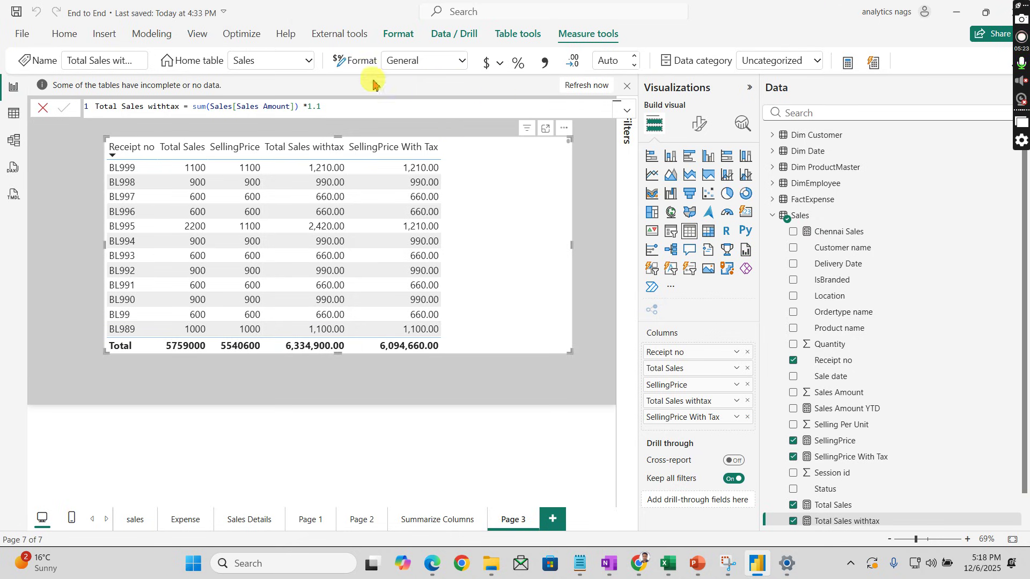
{"action": "left_click_drag", "start_coordinate": [305, 106], "coordinate": [380, 117]}
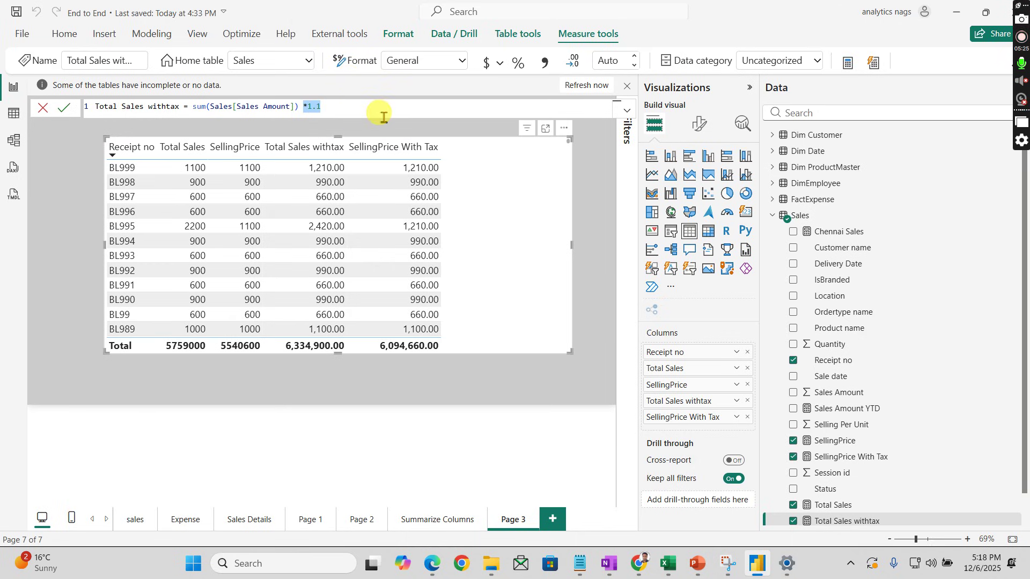
{"action": "key", "text": "BackSpace"}
{"action": "double_click", "coordinate": [198, 106]}
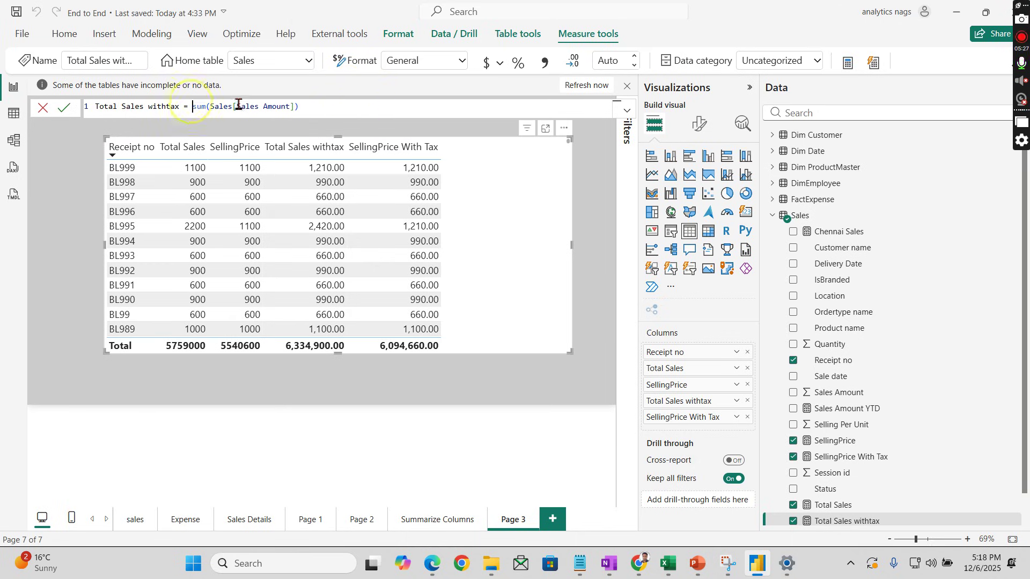
{"action": "type", "text": "Add"}
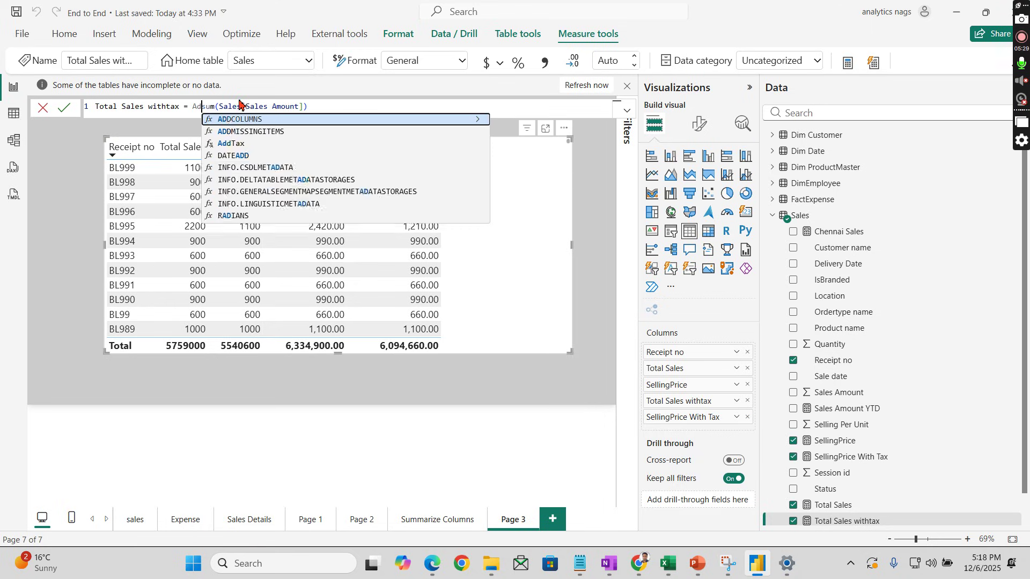
{"action": "left_click", "coordinate": [236, 143]}
{"action": "left_click", "coordinate": [349, 107]}
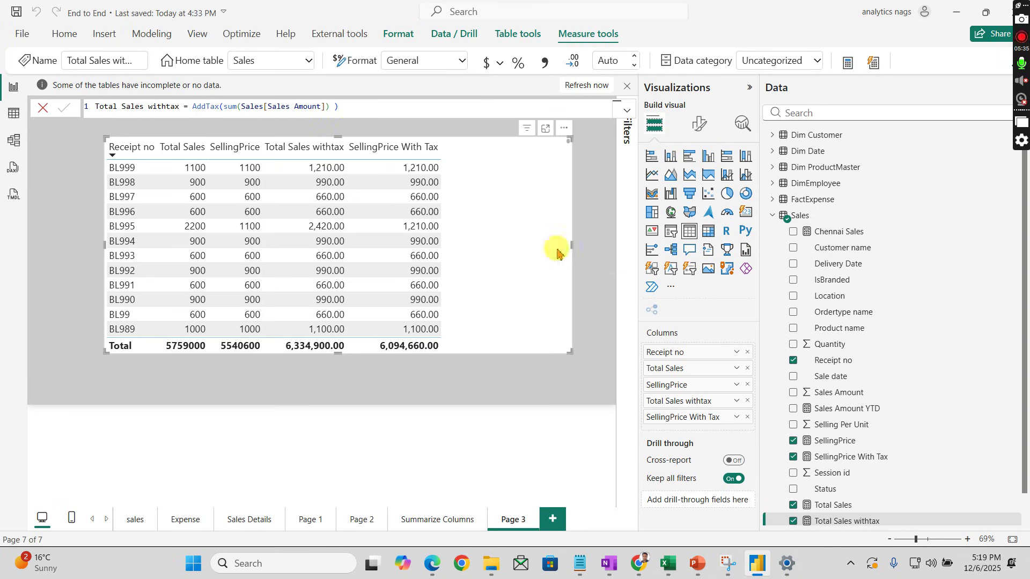
Replace the *1.1 in SellingPrice With Tax with AddTax([SellingPrice])
{"action": "key", "text": "Return"}
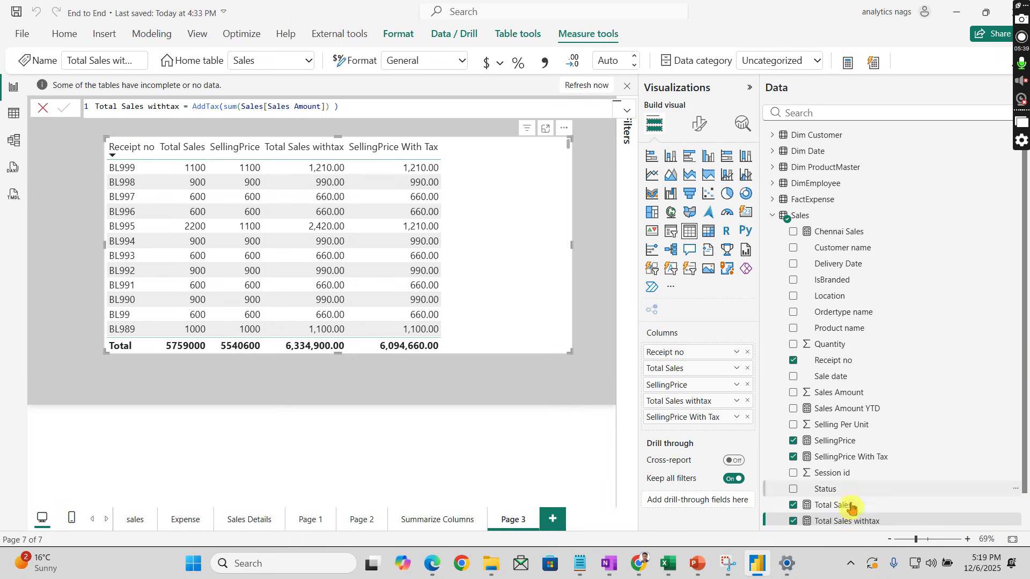
{"action": "left_click", "coordinate": [850, 465]}
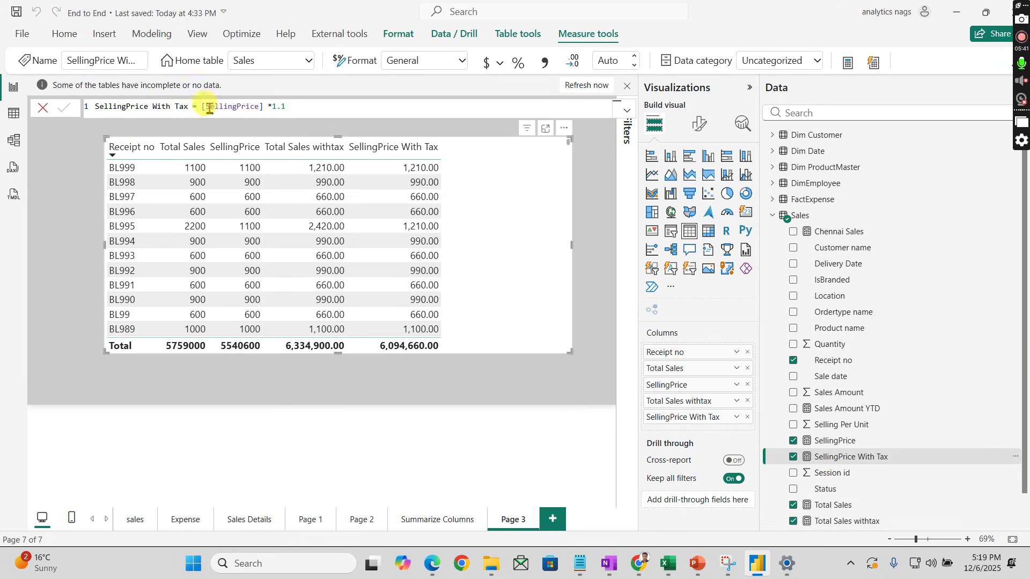
{"action": "left_click_drag", "start_coordinate": [263, 107], "coordinate": [322, 117]}
{"action": "key", "text": "BackSpace"}
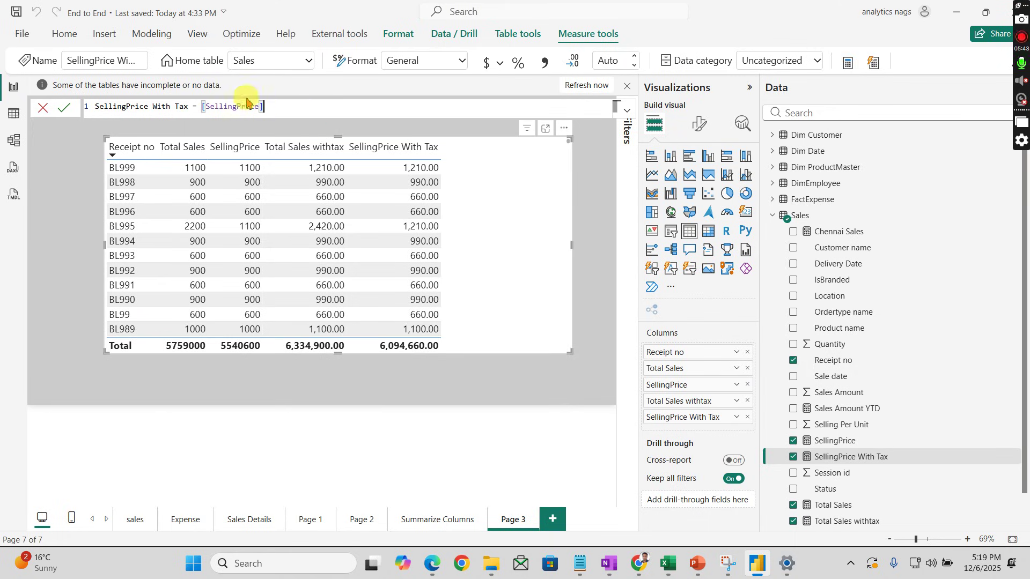
{"action": "left_click", "coordinate": [202, 106]}
{"action": "type", "text": "add"}
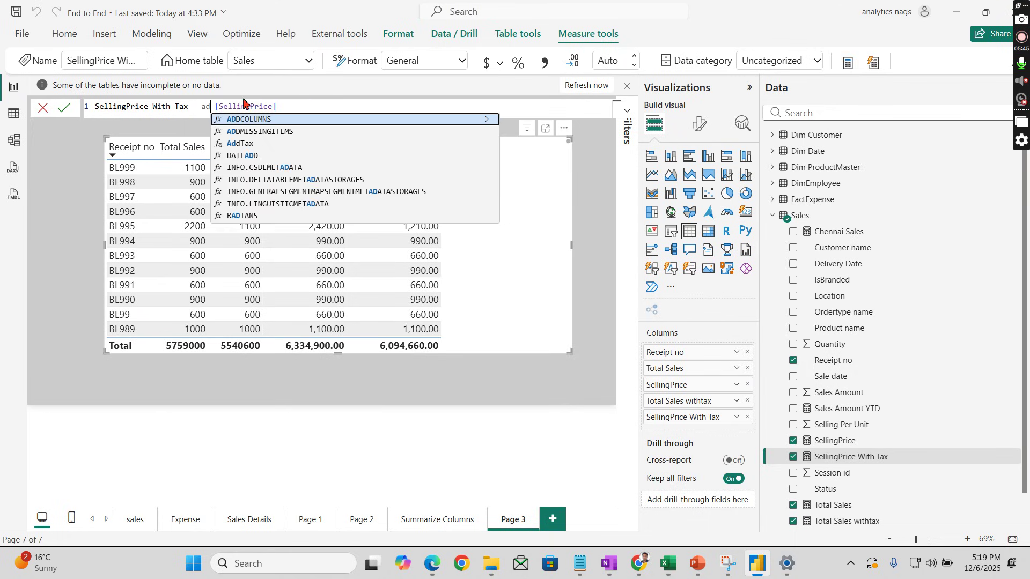
{"action": "left_click", "coordinate": [254, 148]}
{"action": "left_click", "coordinate": [324, 106]}
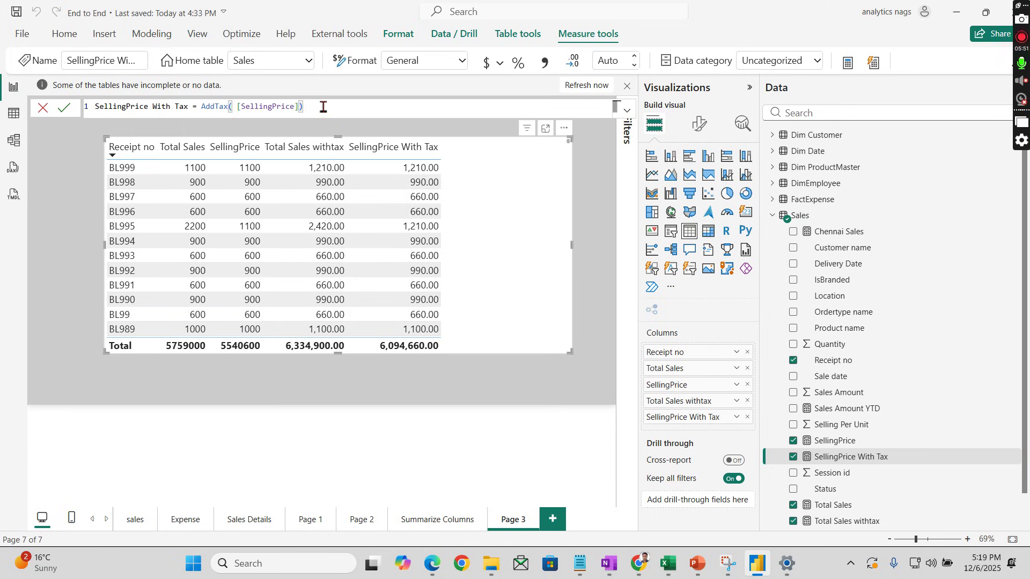
{"action": "key", "text": "Return"}
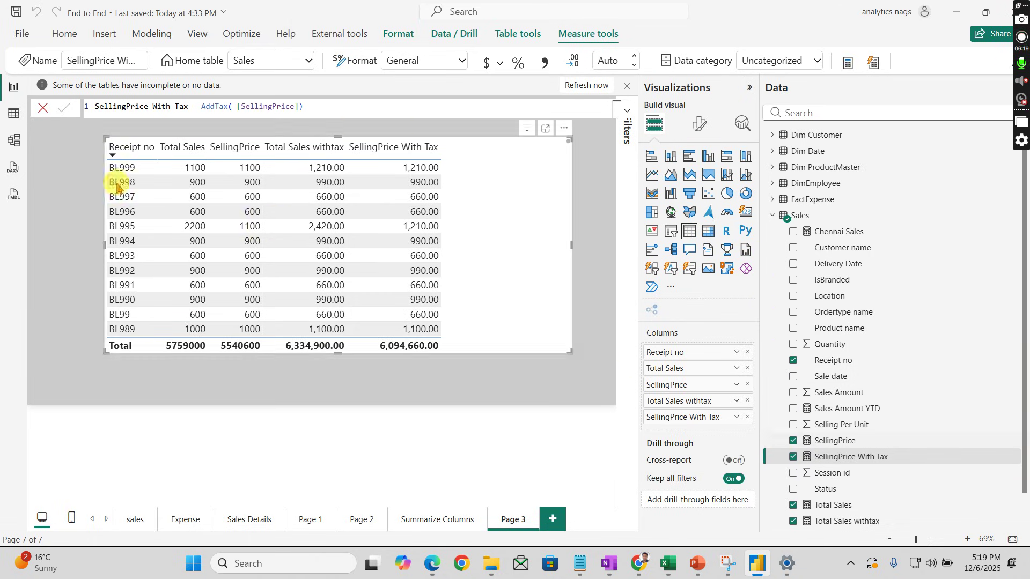
In Model view, change the AddTax rate from 1.1 to 1.15, then return to the report
{"action": "left_click", "coordinate": [15, 149]}
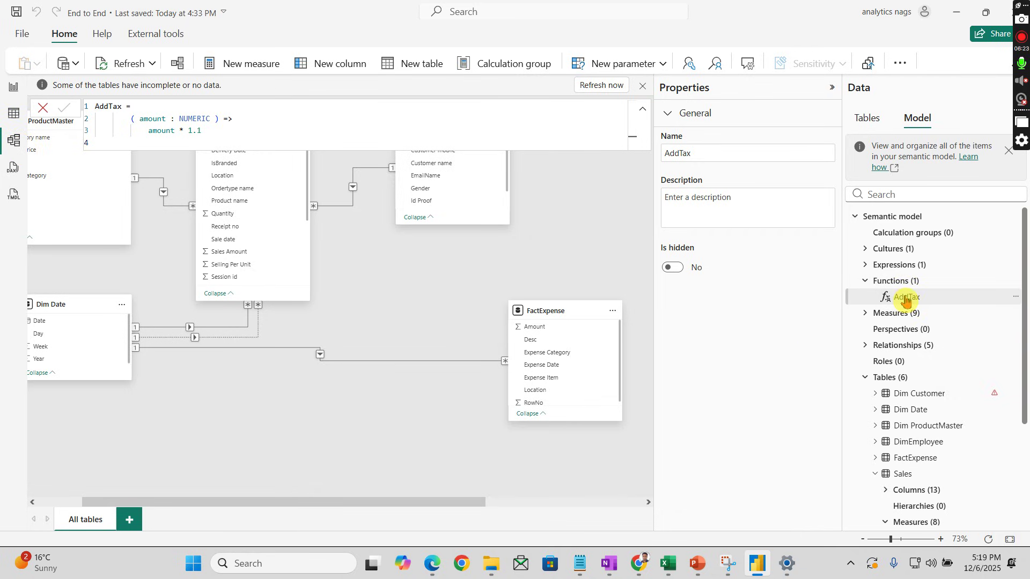
{"action": "left_click", "coordinate": [205, 132]}
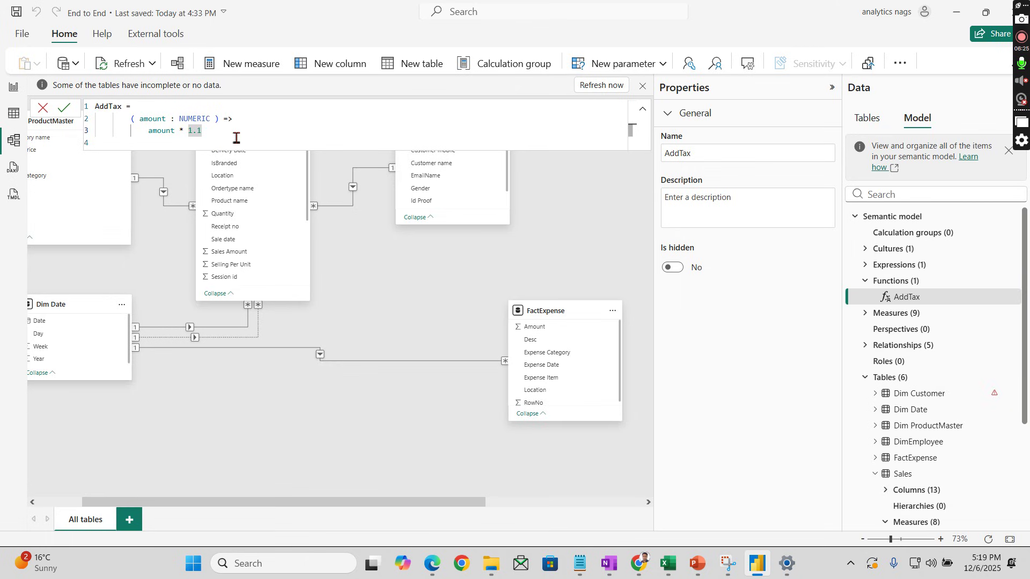
{"action": "left_click", "coordinate": [65, 108]}
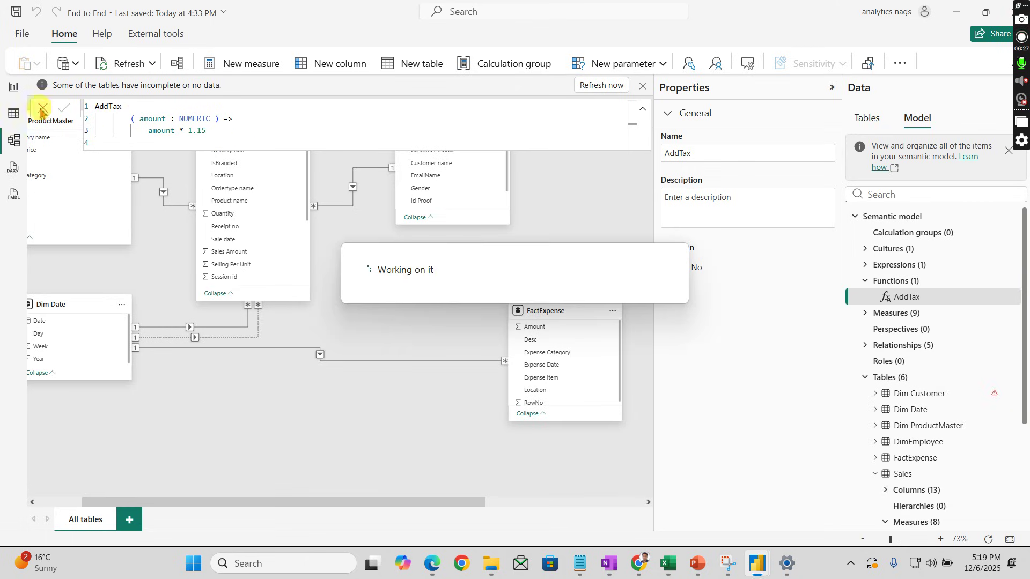
{"action": "left_click", "coordinate": [12, 90]}
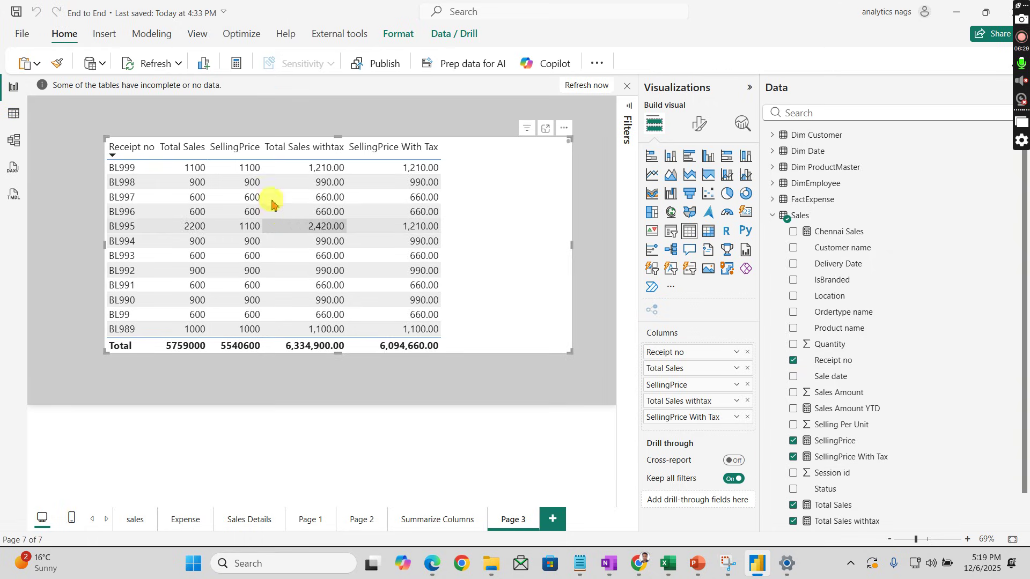